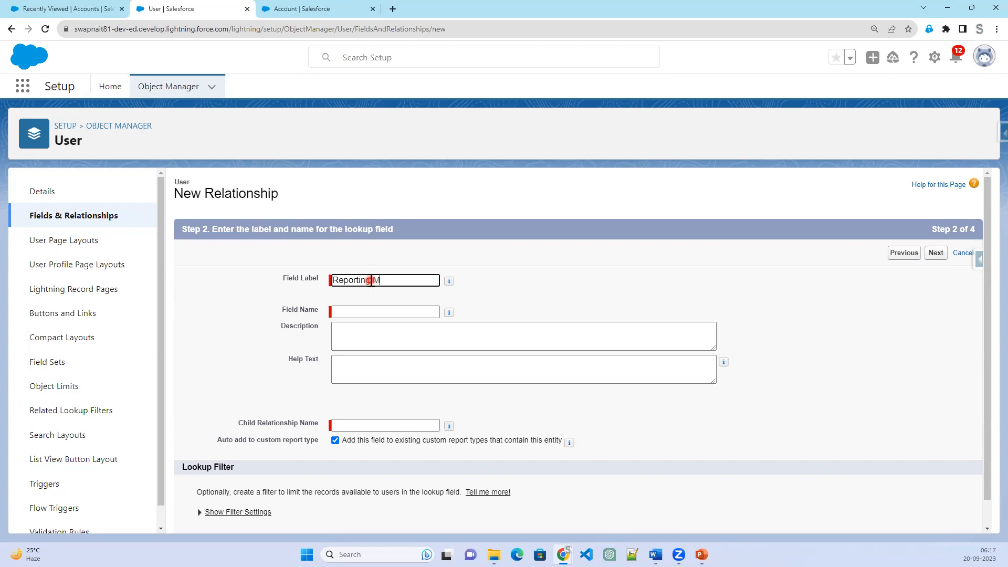
Complete the new User relationship field labelled Reporting Manager with child relationship name Manager, and save it to the page layouts.
key("Tab")
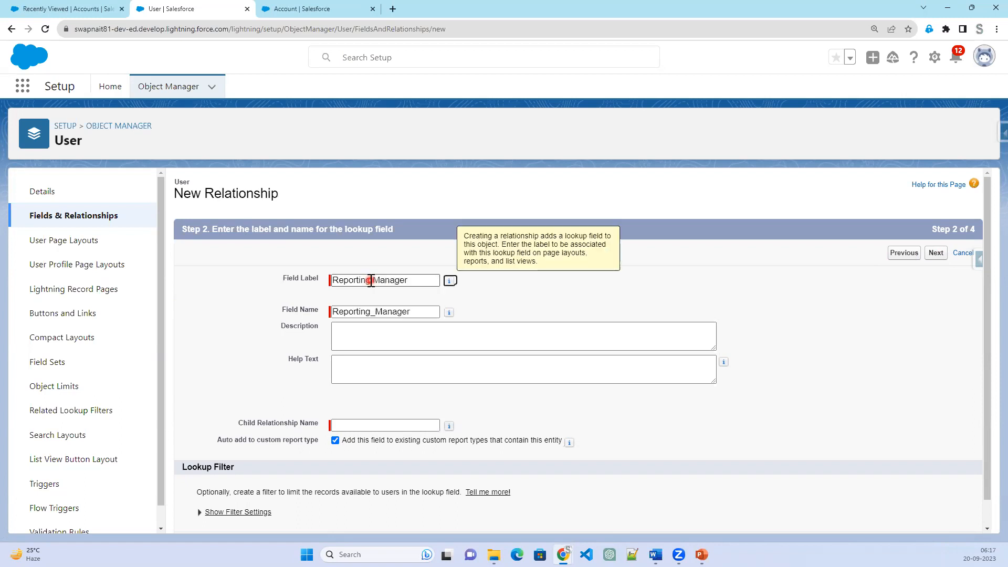
left_click(408, 423)
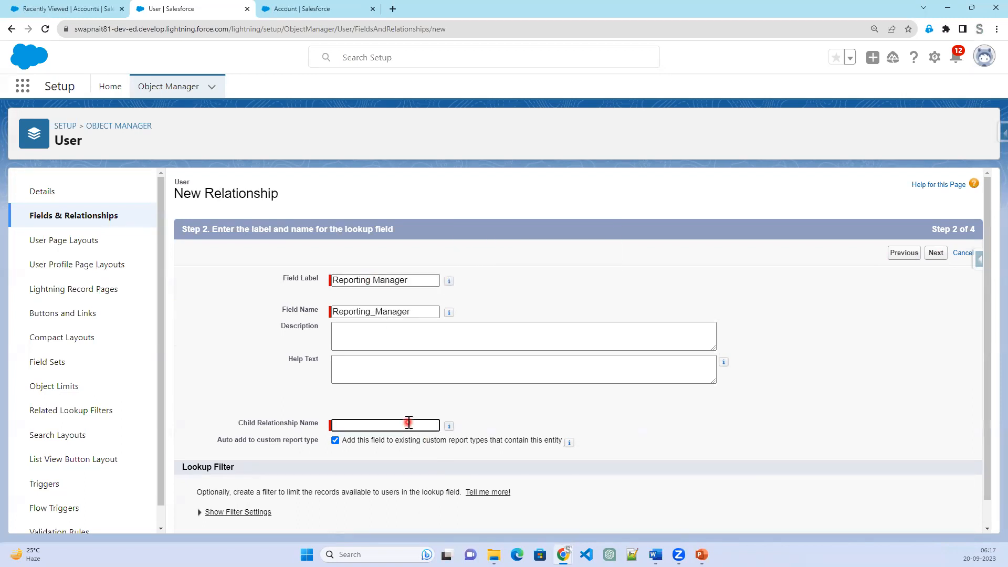
type("Manager")
left_click(959, 268)
left_click(943, 257)
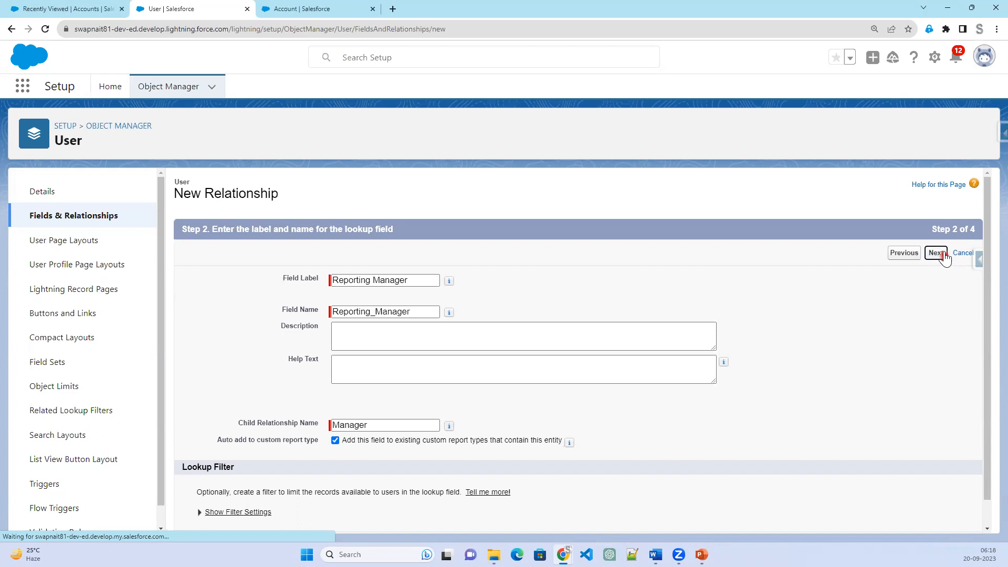
left_click(937, 253)
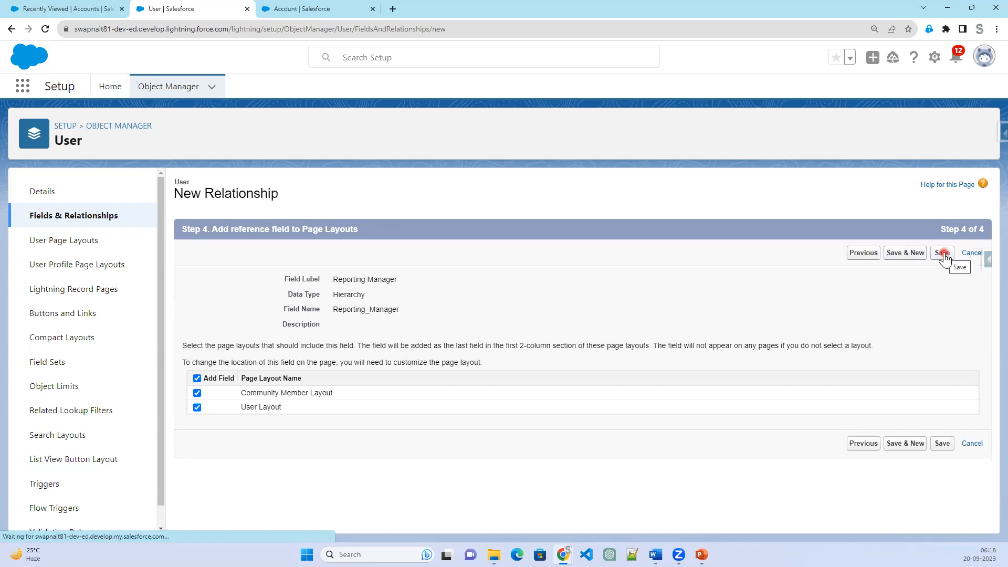
Find the Users page in Setup with the search term User and open the Batch 5 user in a new browser tab.
left_click(112, 86)
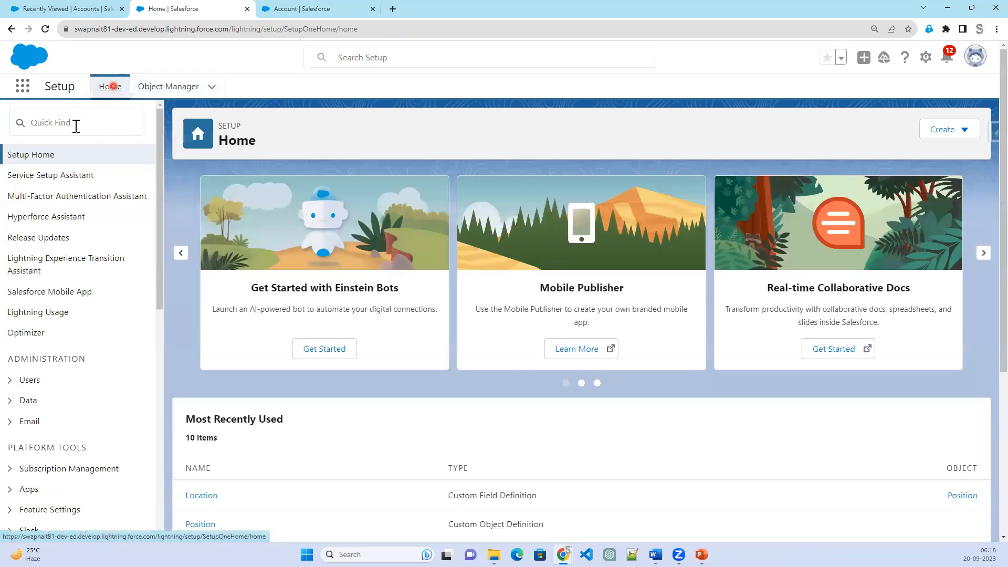
left_click(76, 126)
type("User")
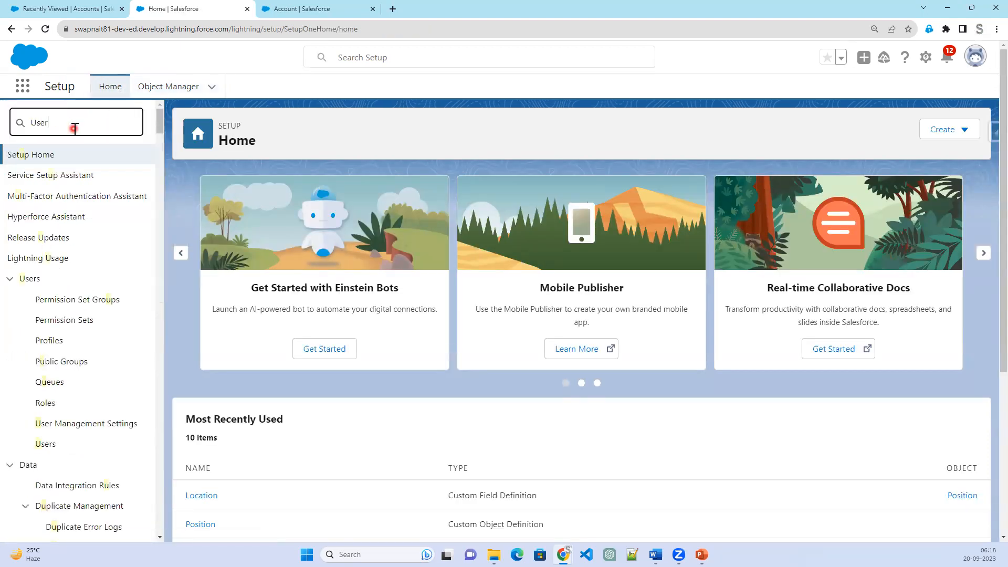
left_click(42, 321)
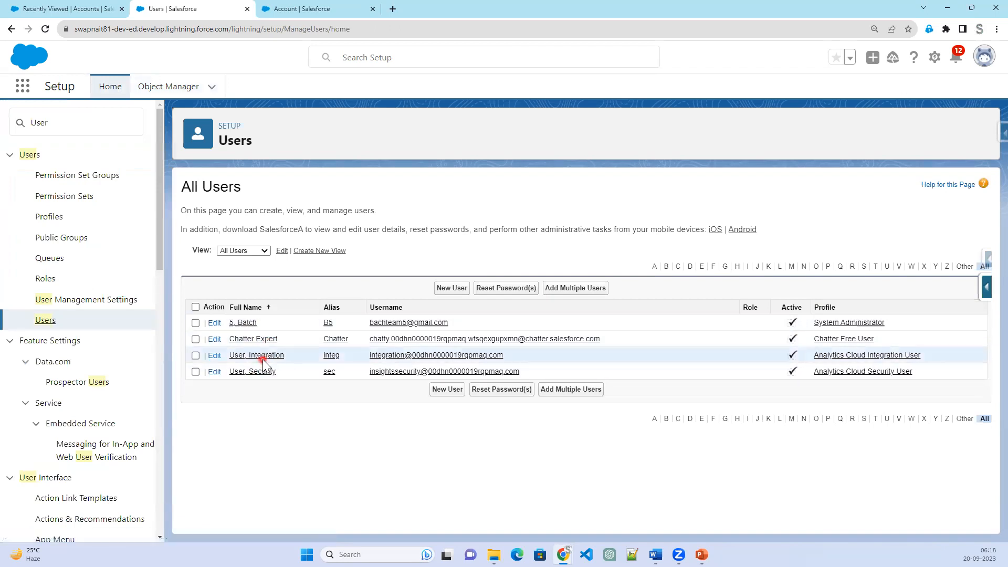
right_click(239, 327)
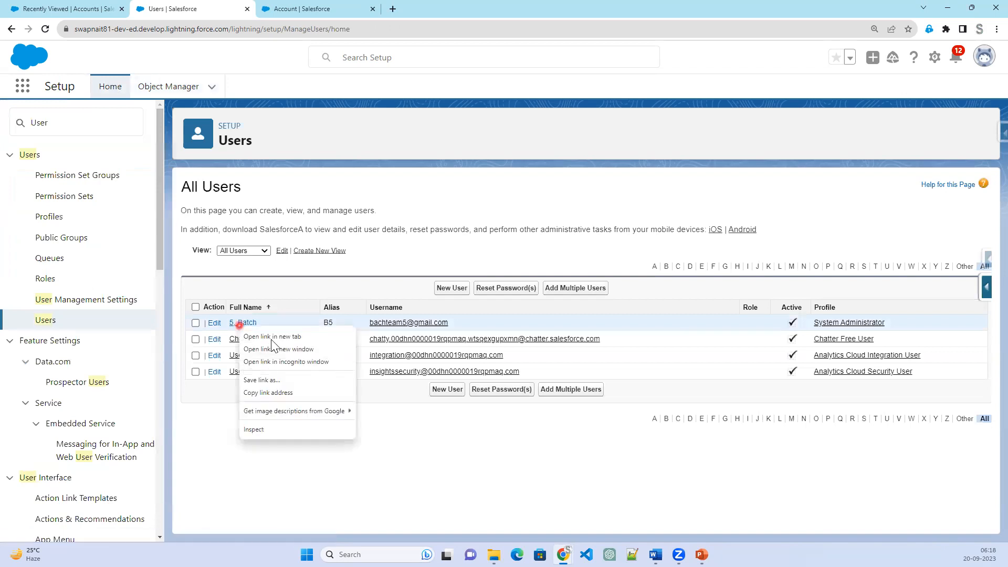
left_click(273, 335)
left_click(389, 4)
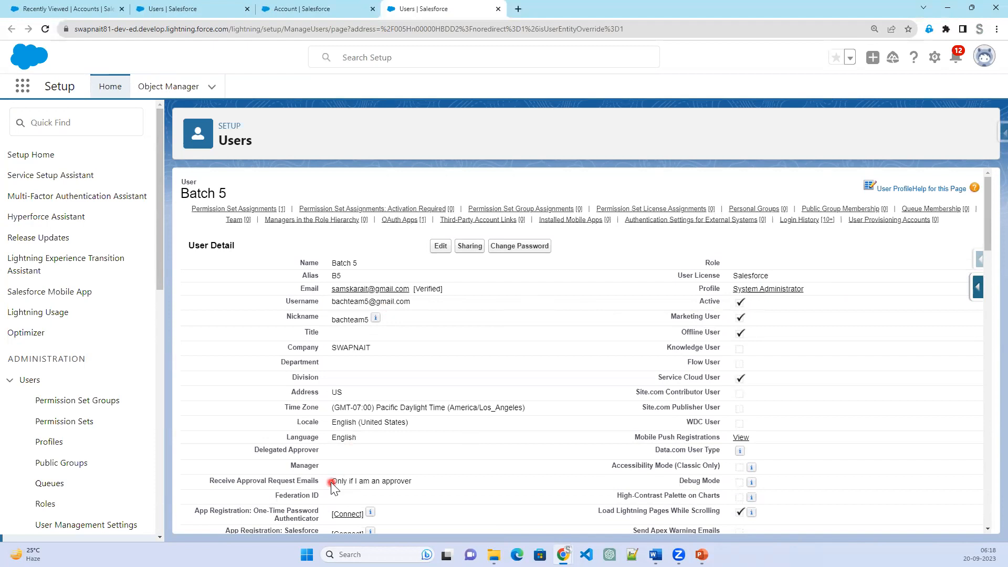
Open the Batch 5 user for editing and bring up the lookup for the Reporting Manager field under Additional Information.
scroll(331, 482, "down", 1)
scroll(331, 482, "down", 1)
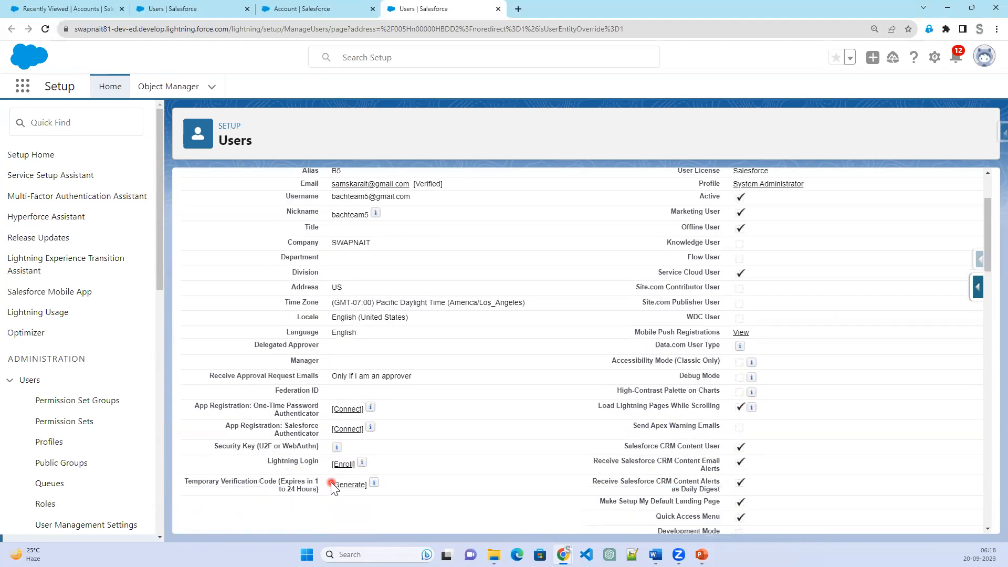
scroll(705, 432, "down", 5)
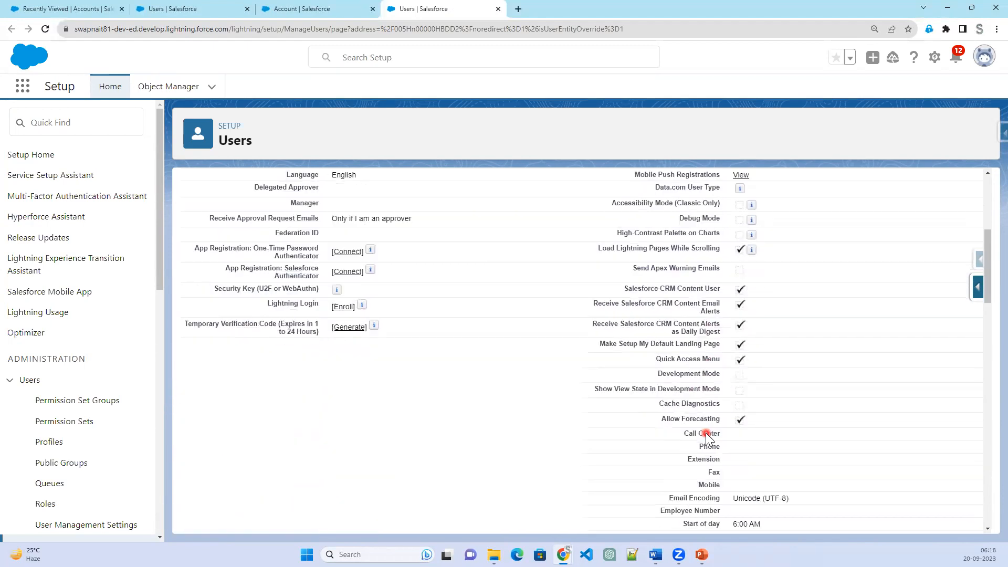
left_click_drag(320, 445, 249, 445)
scroll(433, 416, "up", 7)
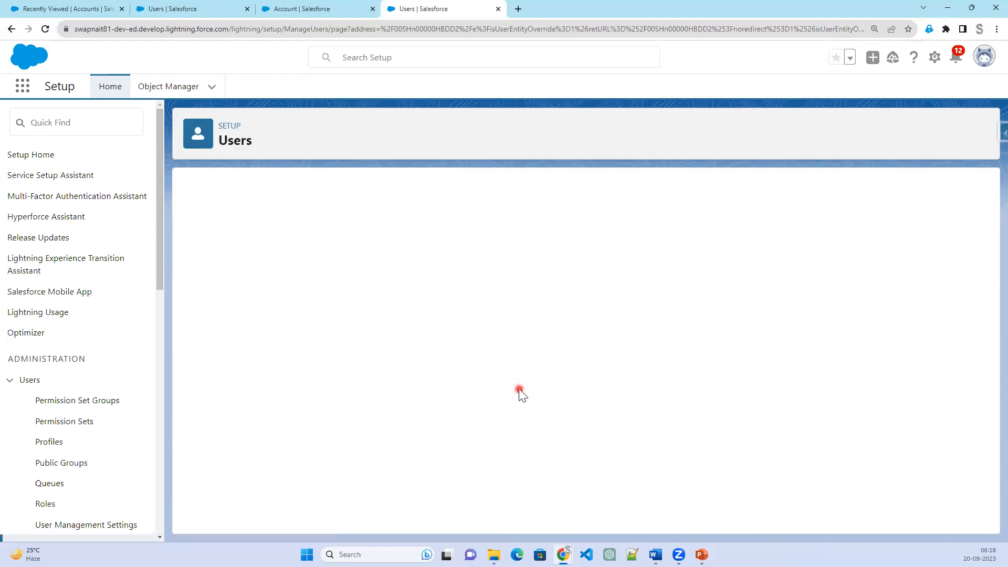
scroll(519, 388, "down", 8)
scroll(518, 388, "down", 6)
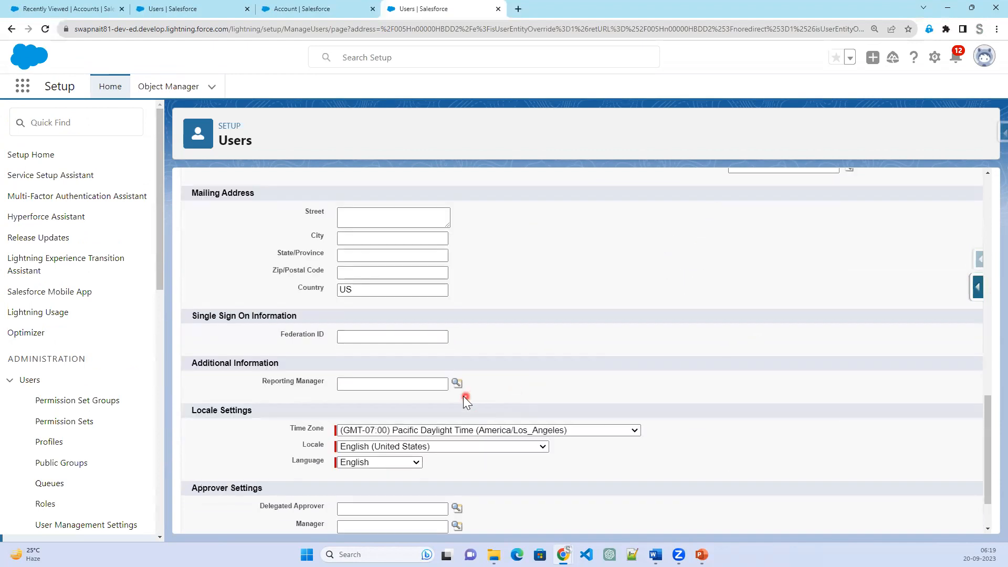
left_click(458, 387)
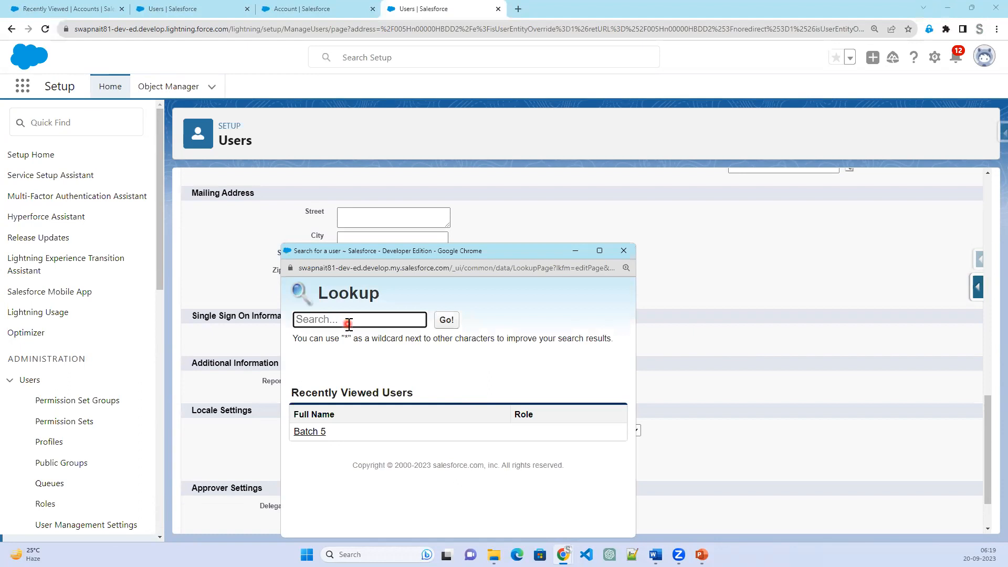
Try to list all users in the lookup with the wildcard *, and clear the search.
type("*")
key("Return")
left_click_drag(333, 319, 283, 321)
key("BackSpace")
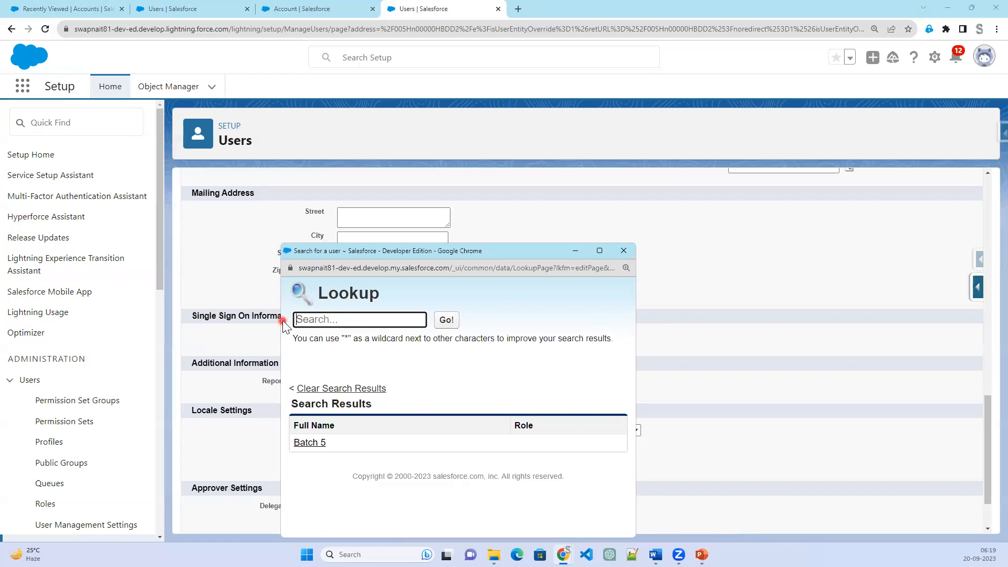
left_click(445, 321)
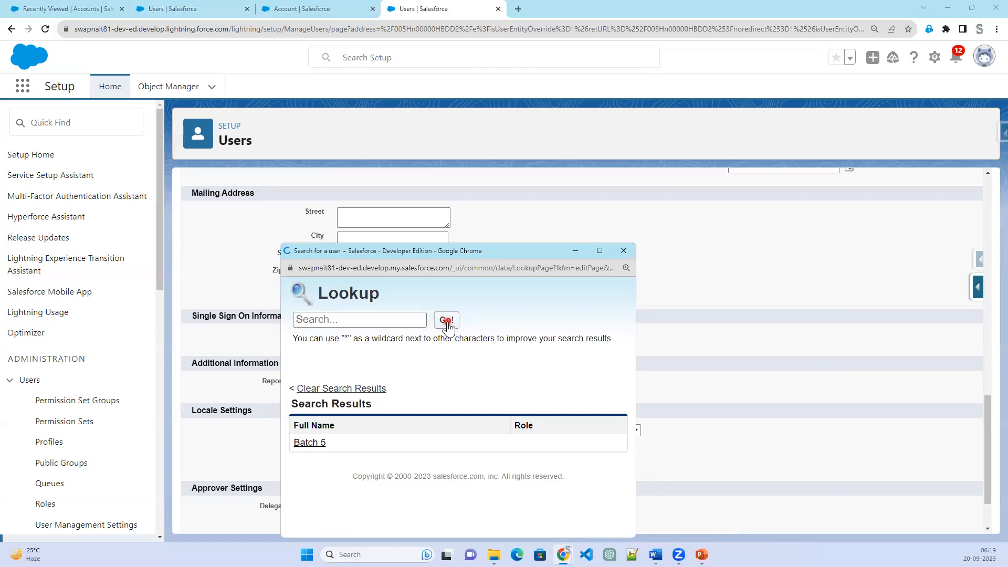
Search the lookup for Int and choose Integration User as the Reporting Manager.
left_click(381, 323)
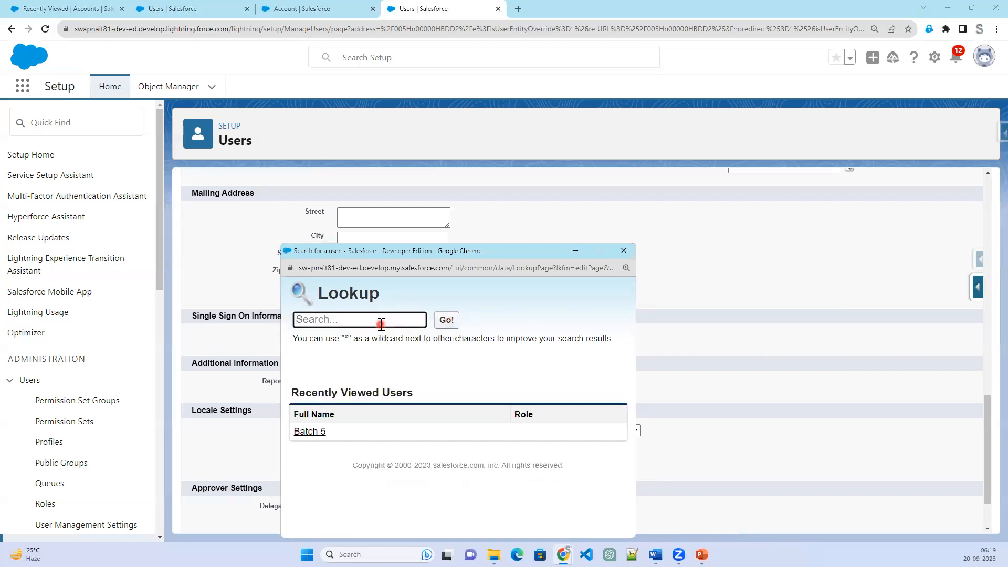
left_click(446, 321)
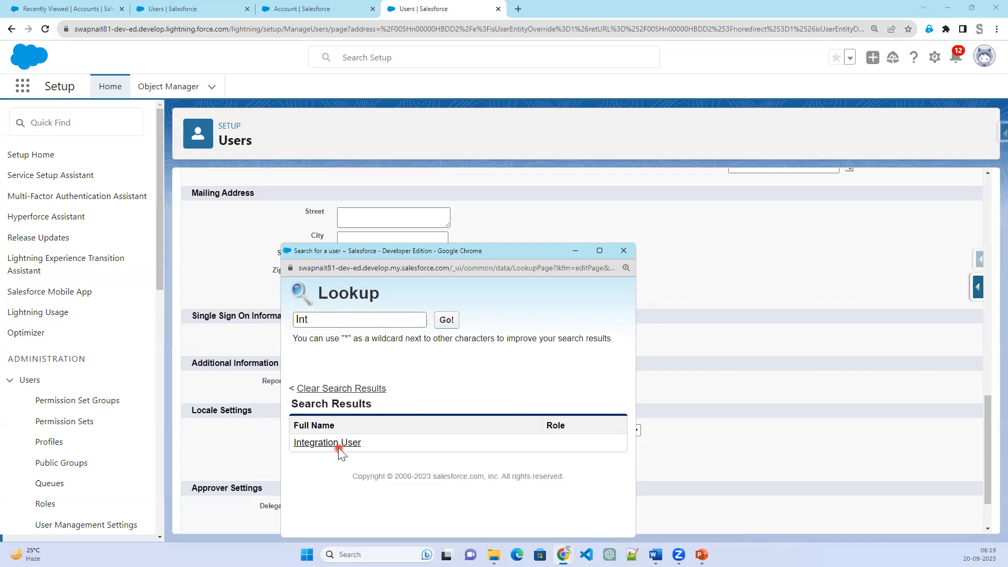
left_click(339, 443)
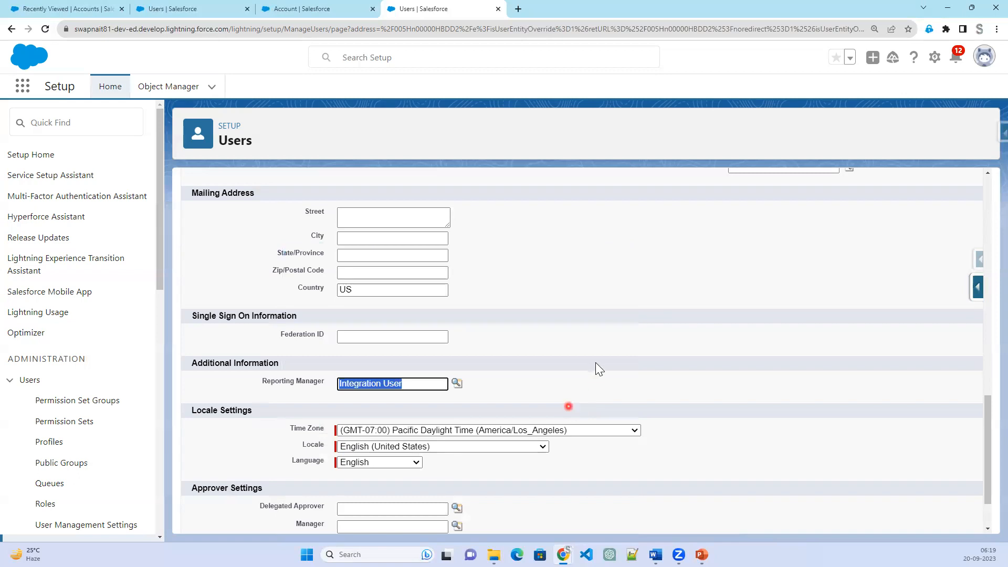
left_click(595, 361)
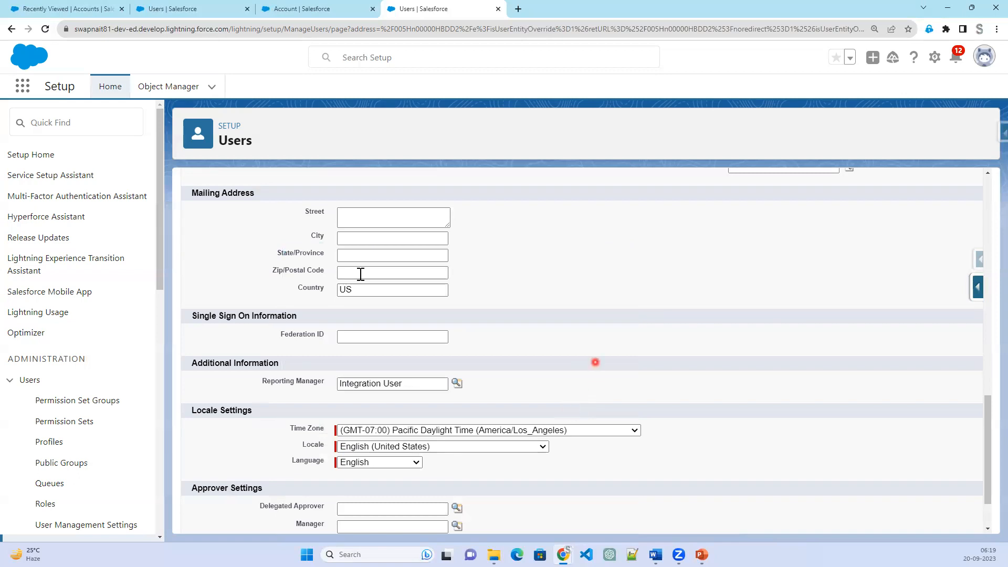
Examine the Integration User and Batch 5 entries in the All Users list.
left_click(291, 9)
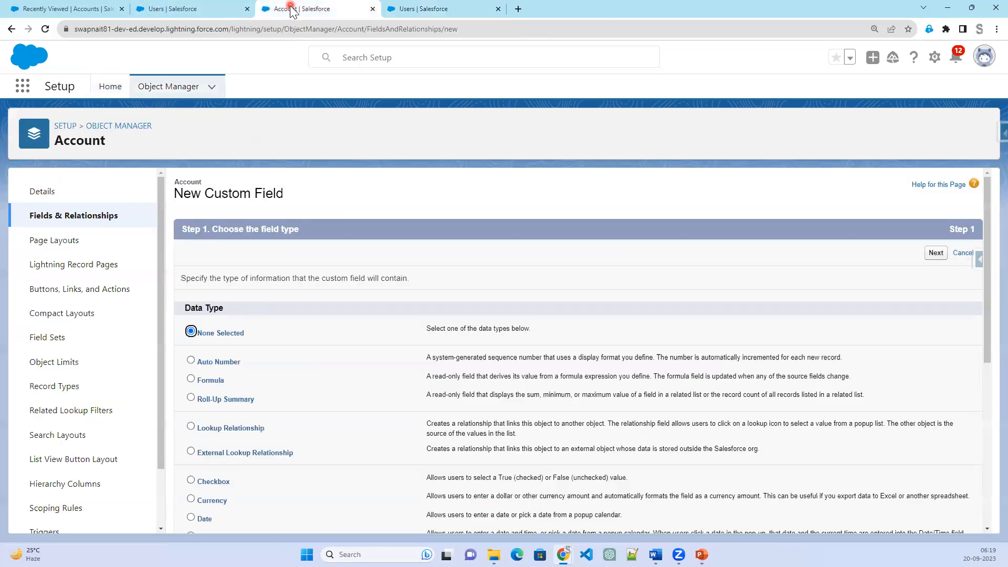
left_click(182, 12)
left_click_drag(250, 359, 226, 358)
left_click_drag(256, 322, 227, 323)
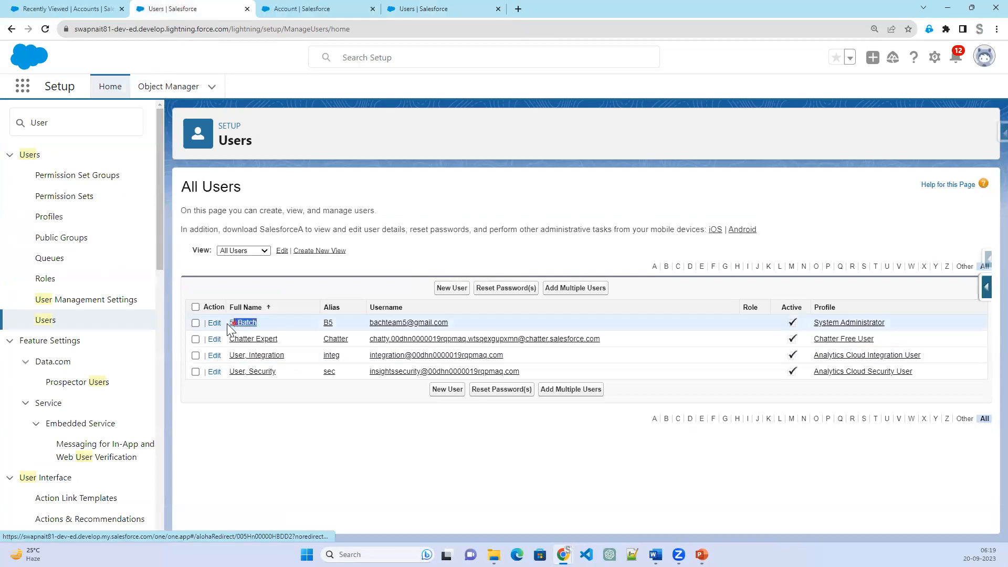
Return to the Batch 5 edit form and save the user record.
left_click(407, 10)
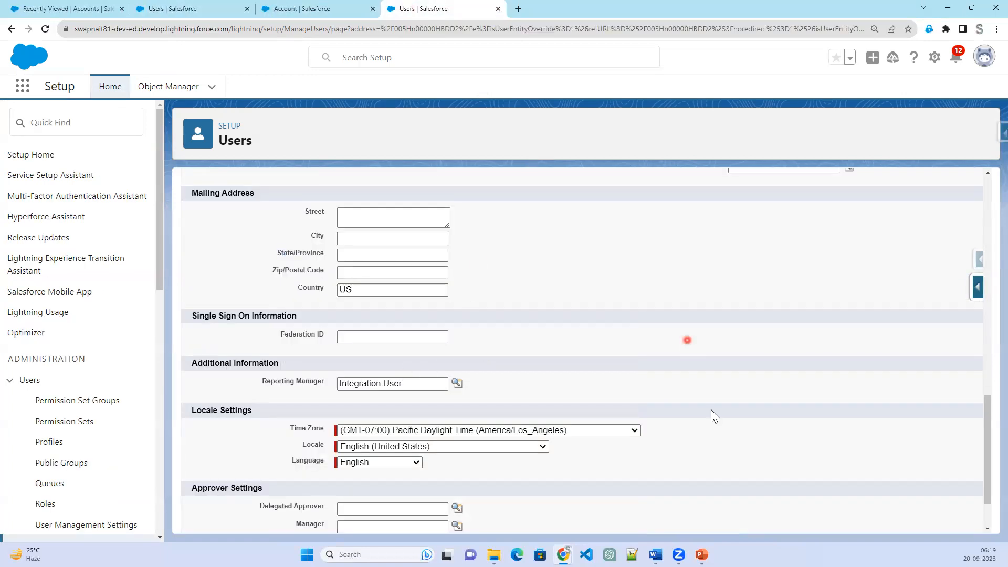
scroll(711, 409, "down", 2)
left_click(428, 514)
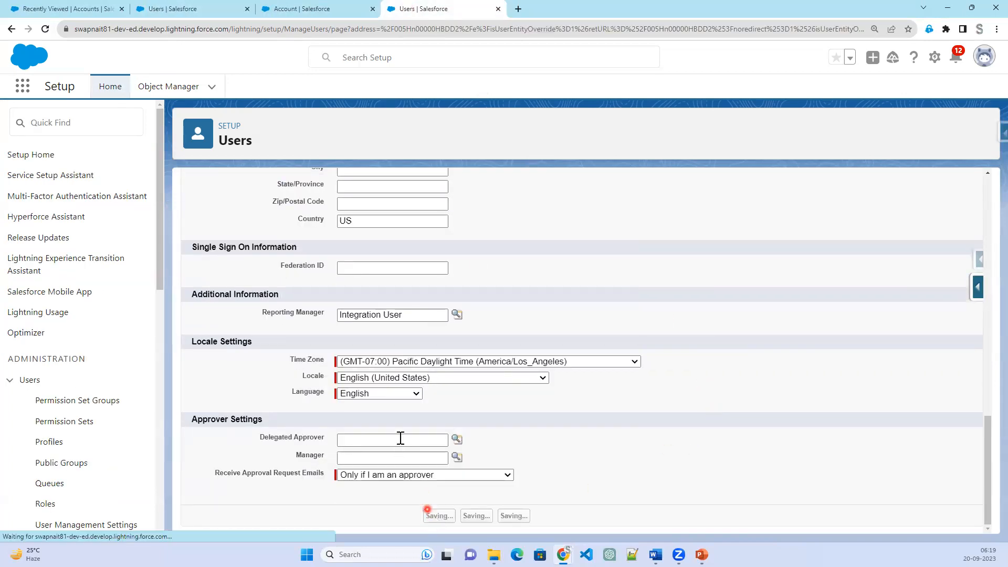
Circle the Users heading in the All Users list and draw an arrow from Batch 5 to Integration User.
left_click(210, 8)
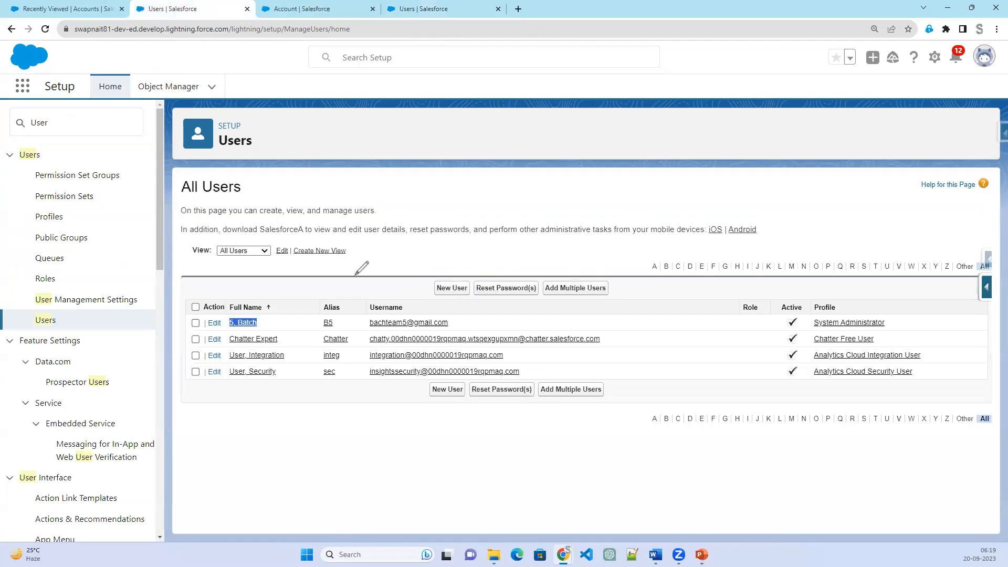
mouse_move(220, 165)
left_mouse_down()
mouse_move(266, 193)
mouse_move(219, 171)
left_mouse_up()
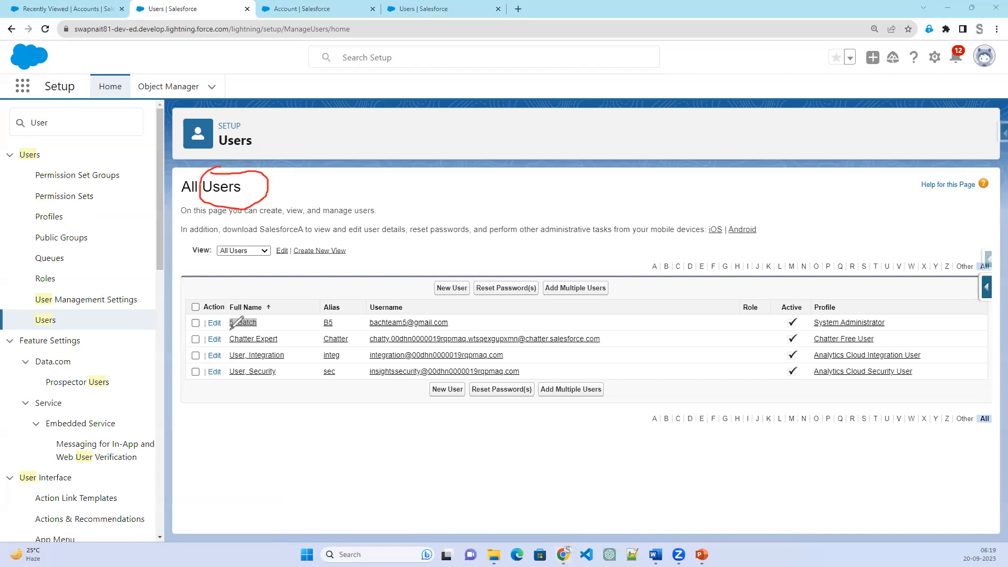
mouse_move(234, 323)
left_mouse_down()
mouse_move(211, 324)
mouse_move(231, 360)
left_mouse_up()
Check the Reporting Manager field in the saved user detail of Batch 5.
left_click(424, 9)
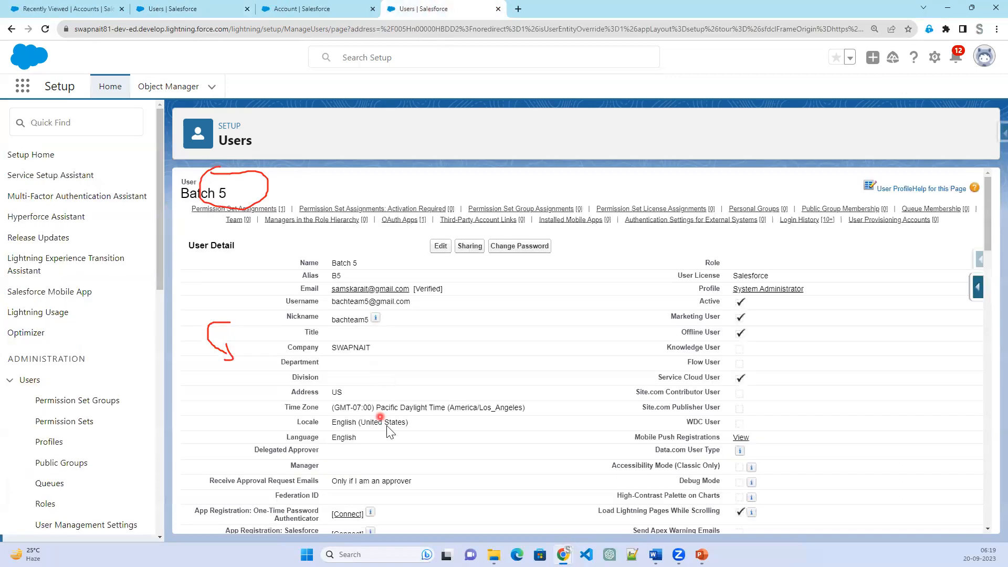
scroll(386, 425, "down", 4)
scroll(386, 425, "down", 5)
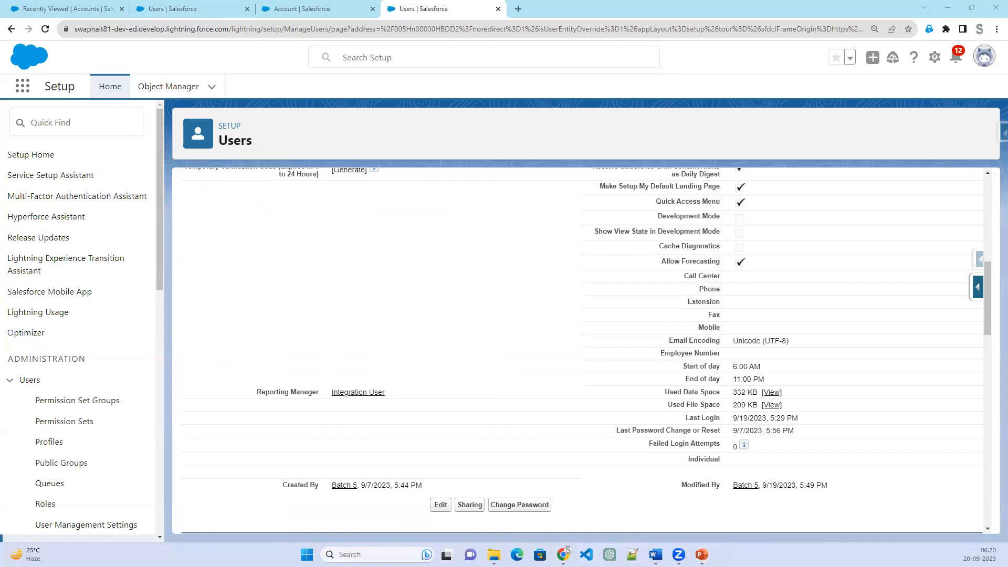
Switch to Notepad++, create a new document and write the heading Budget on line 3.
left_click(632, 555)
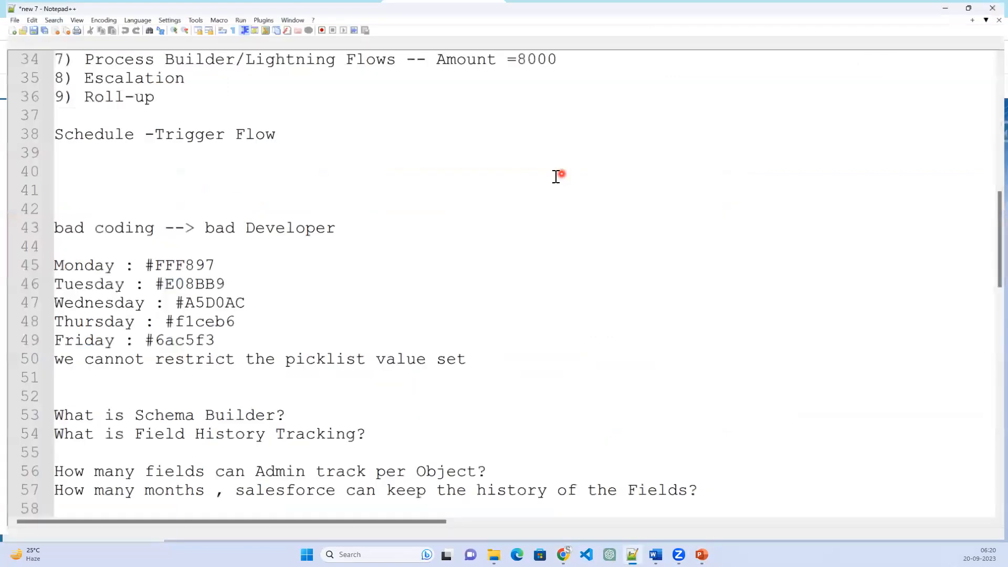
double_click(505, 43)
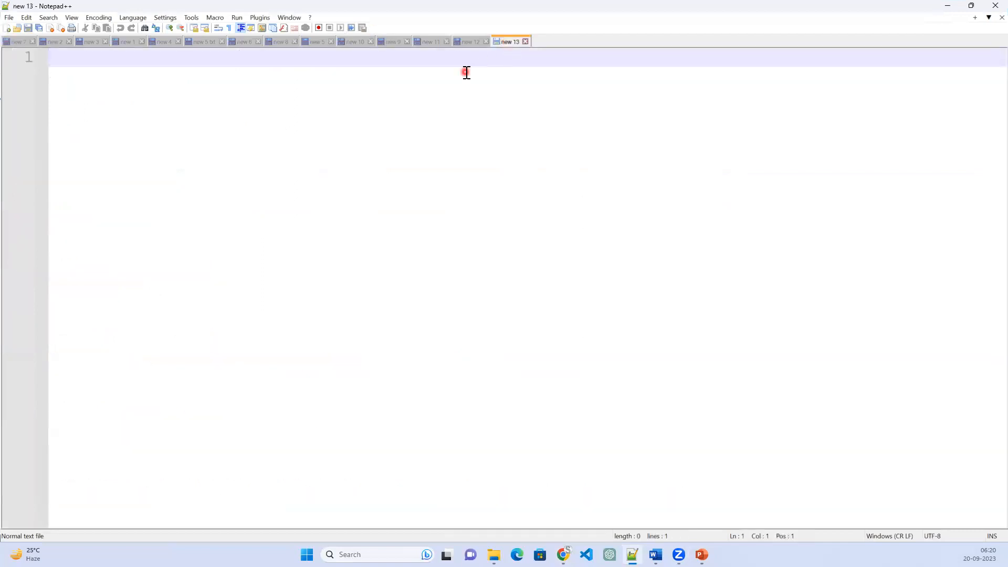
key("Return")
key("Return")
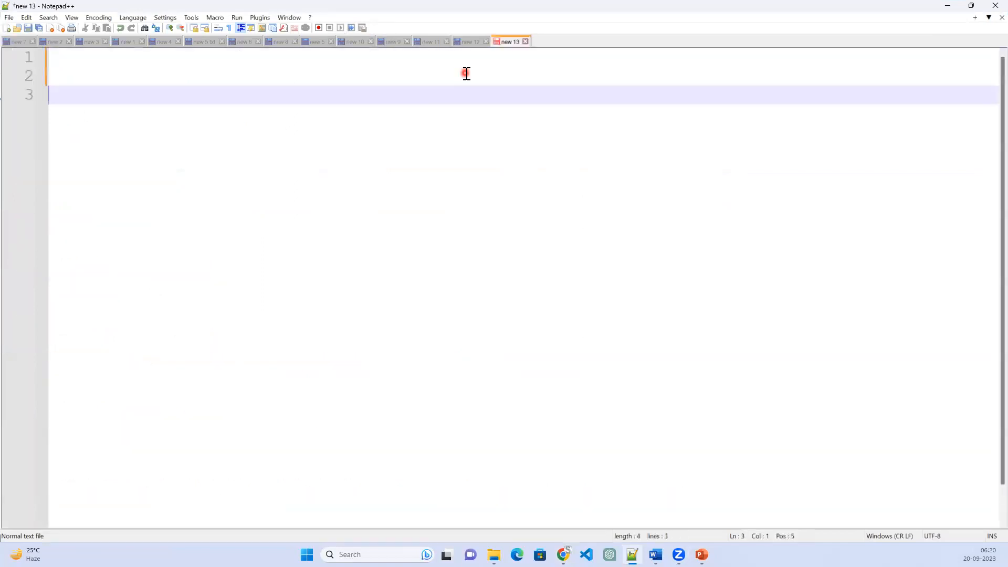
type("Bu")
type("dger")
key("BackSpace")
type("t")
key("Return")
key("Return")
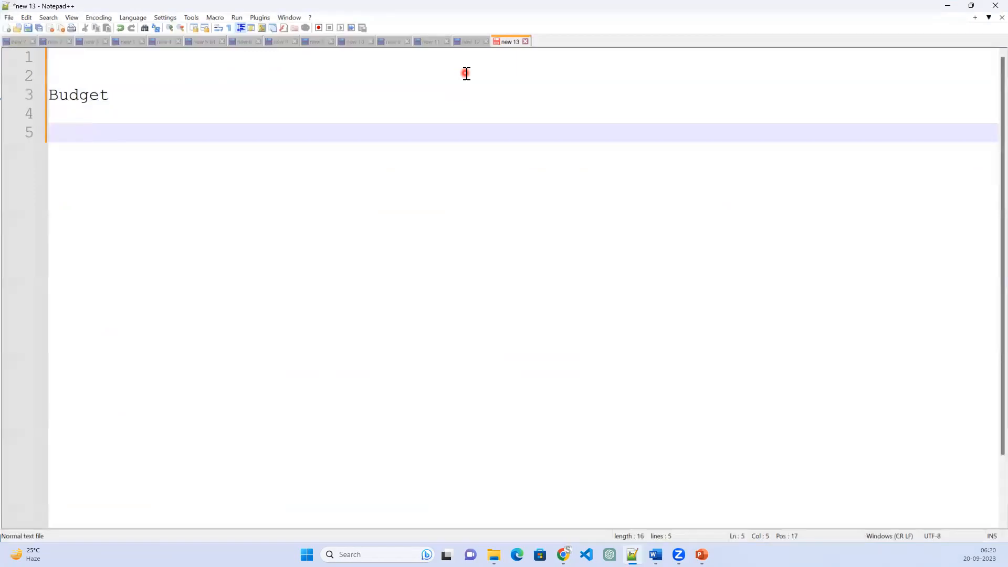
Add the indented line Different Members below Budget, with two further indented Manager lines under it.
type("Different")
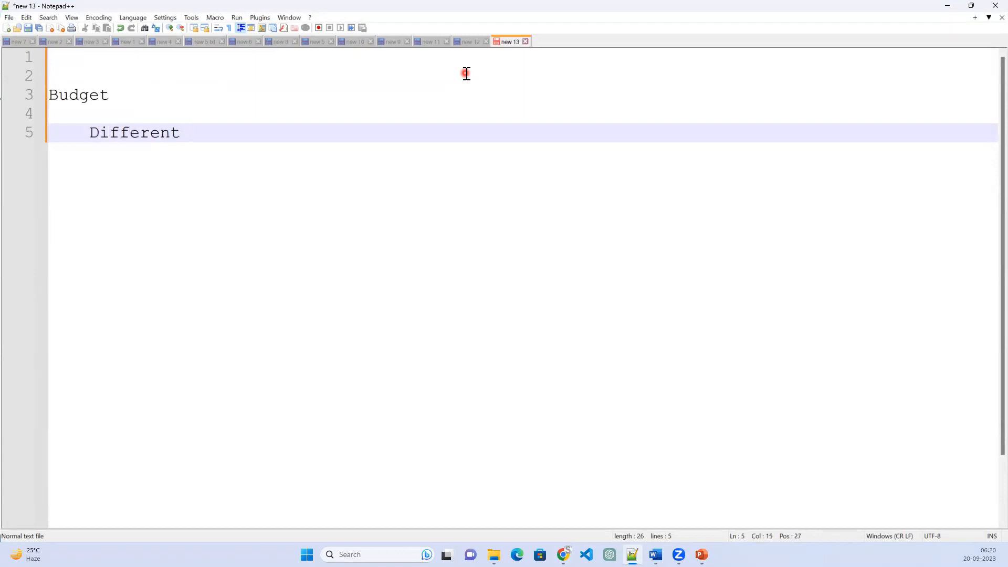
type(" Members")
key("Return")
type("Manager")
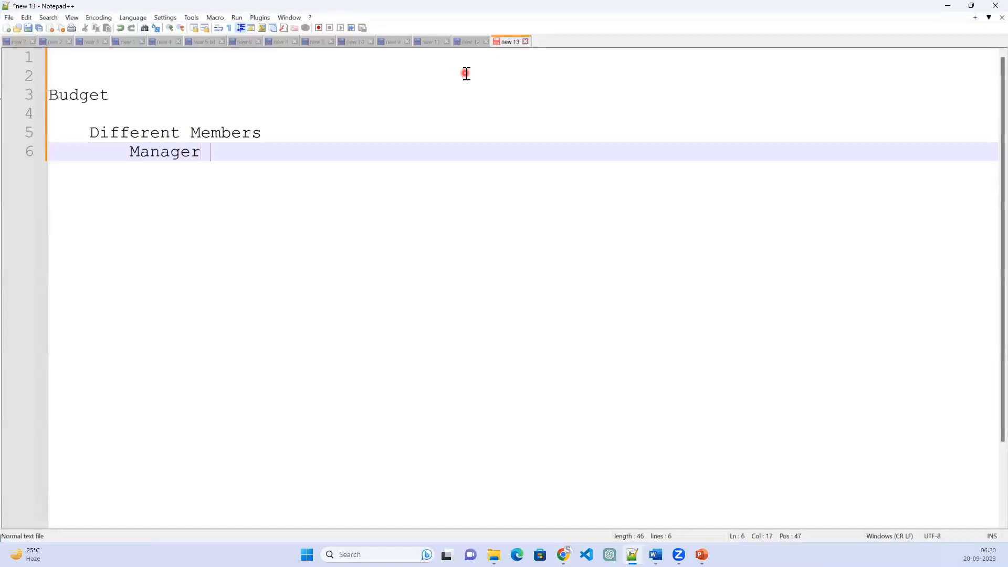
key("Return")
type("Manager")
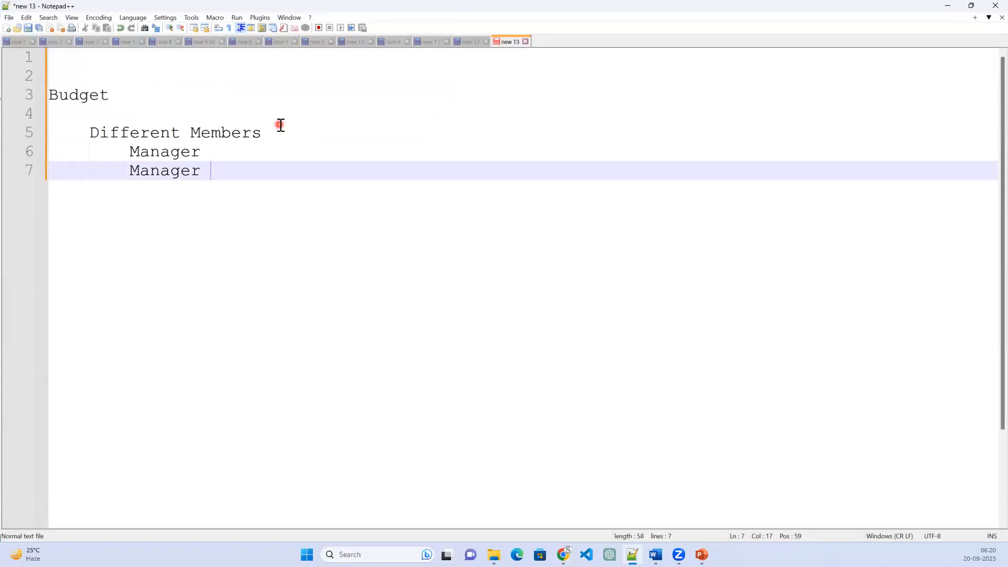
Insert an indented line reading Batch 5 ---> between Different Members and the first Manager line.
left_click(281, 135)
key("Return")
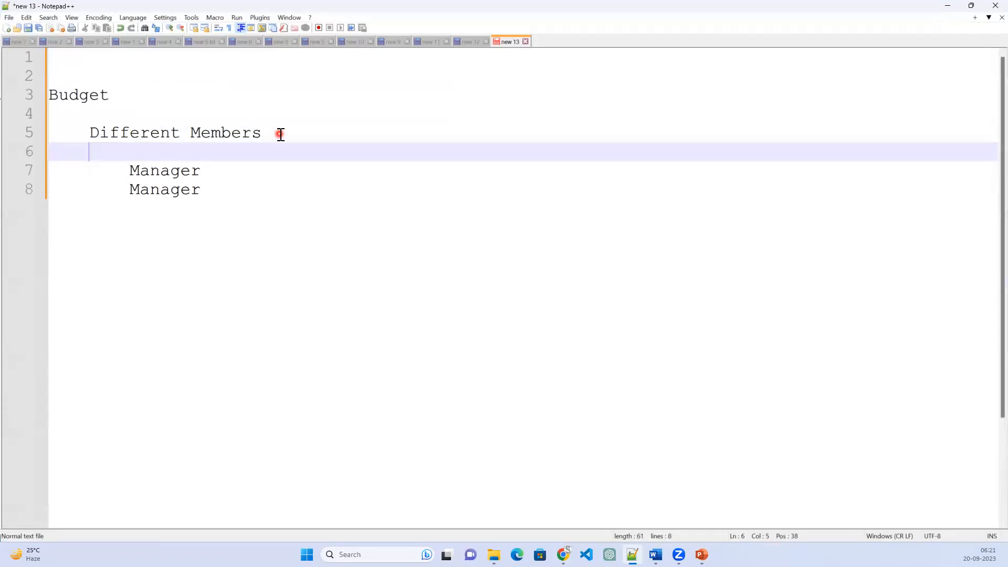
type("Batch 5 ")
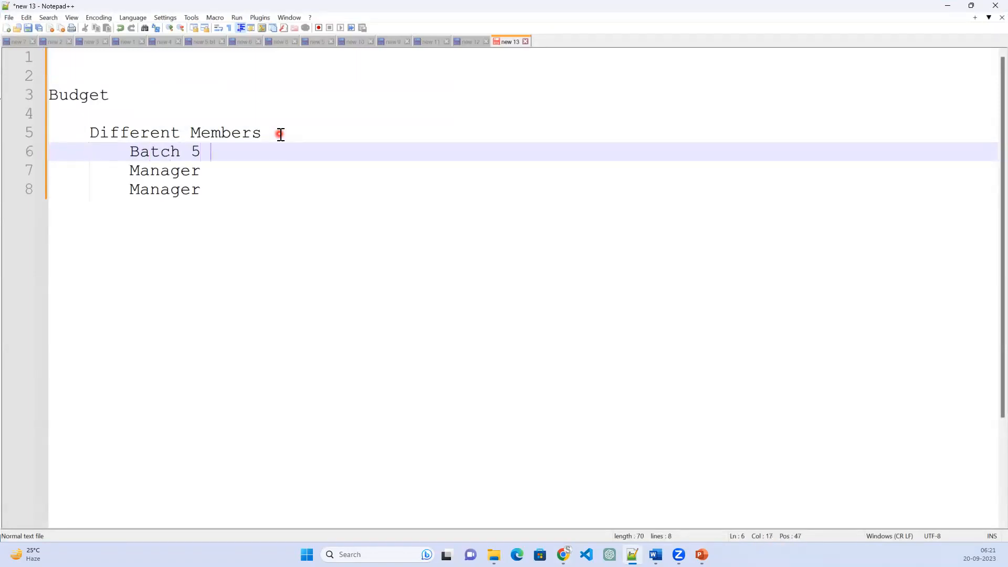
type("--->")
Return to Salesforce Setup in Chrome and open the All Users list from the user detail page.
left_click(949, 9)
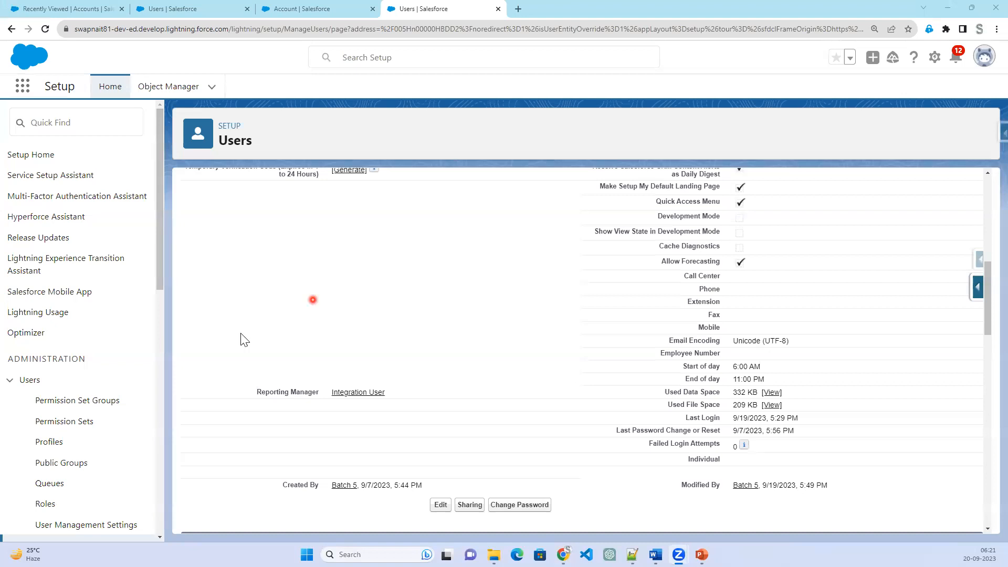
scroll(52, 446, "down", 3)
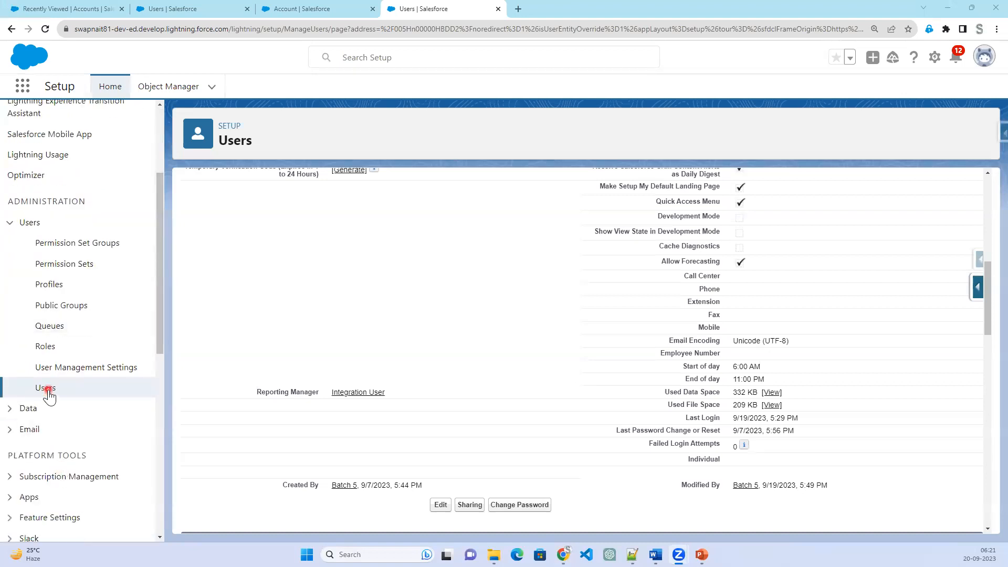
left_click(45, 388)
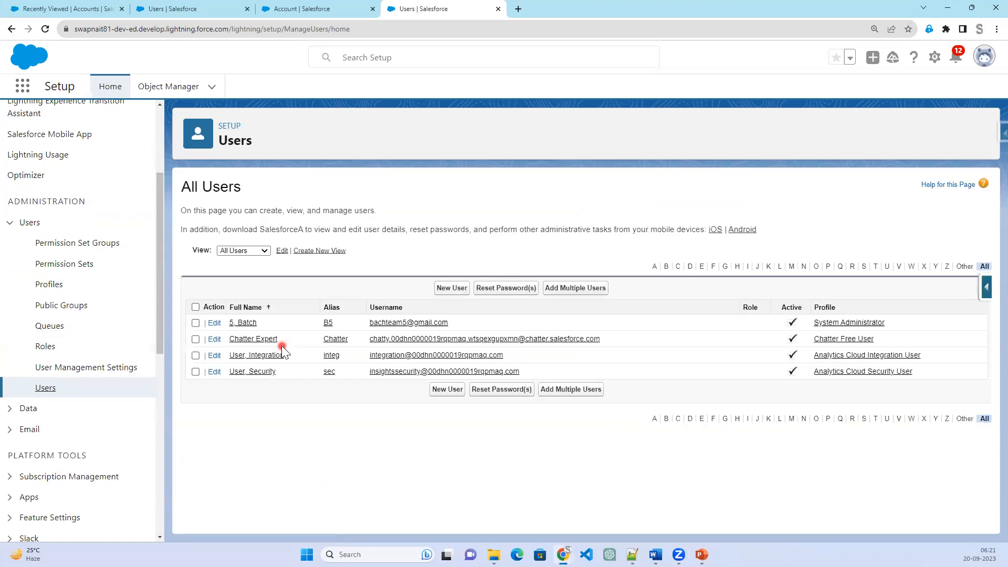
View the relationship data types offered for a new custom field on the Account object.
left_click(197, 9)
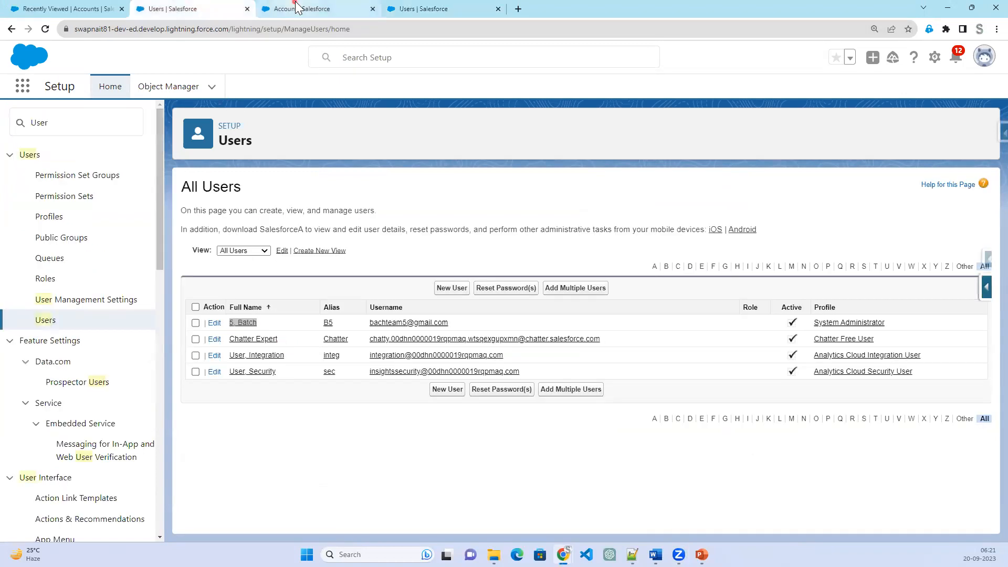
left_click(295, 9)
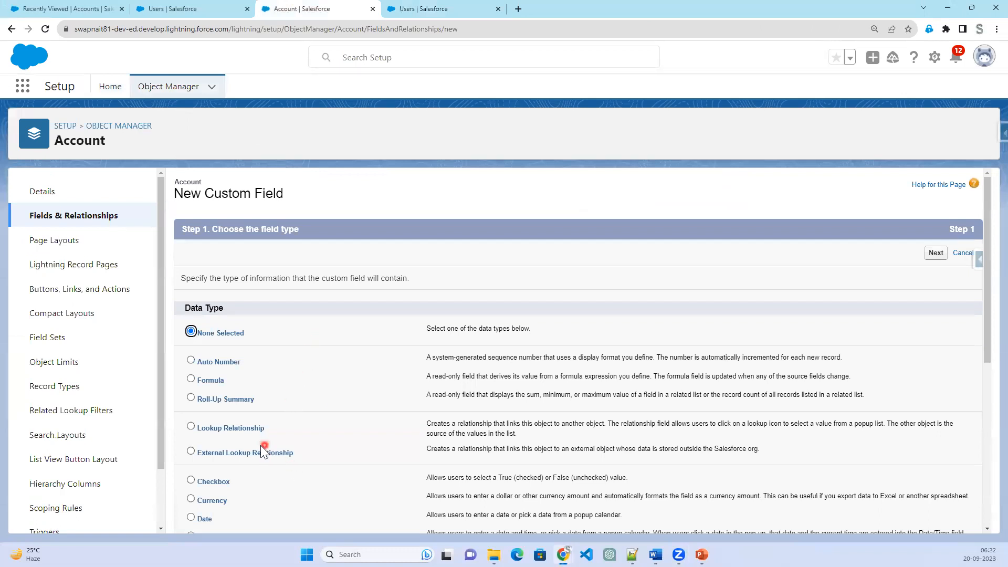
Find the User object in Object Manager and open its new custom field page to view the data types.
left_click(220, 9)
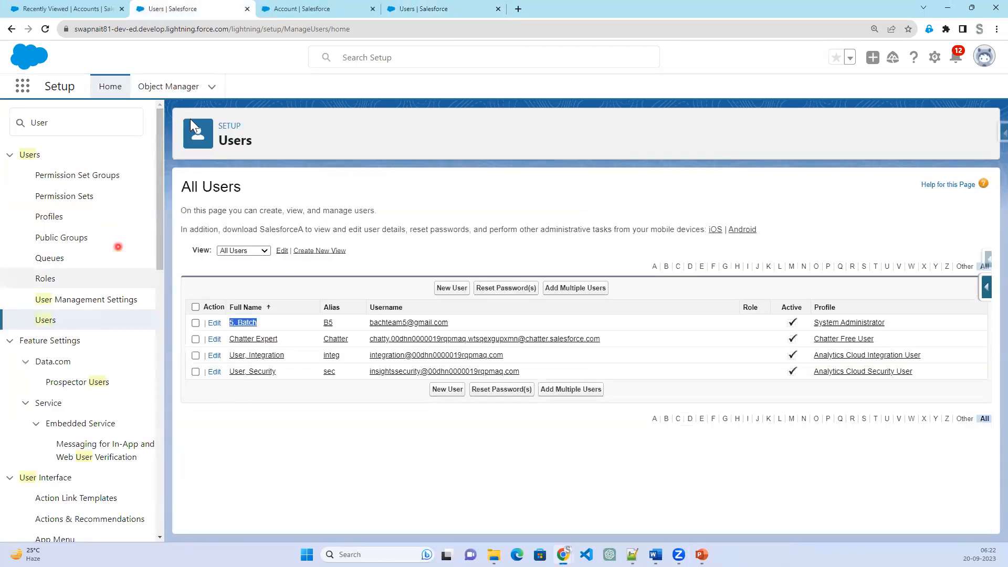
left_click(176, 87)
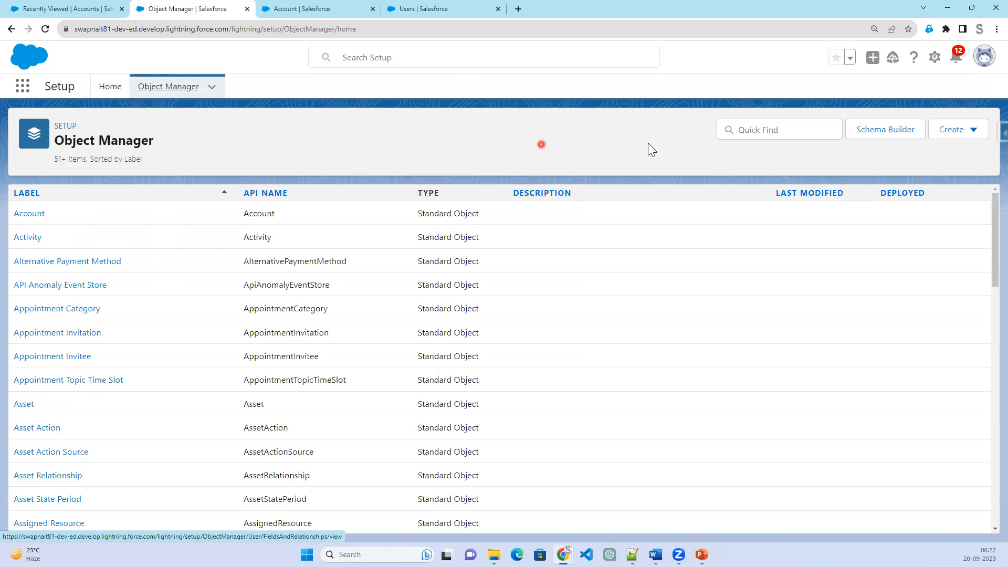
left_click(767, 134)
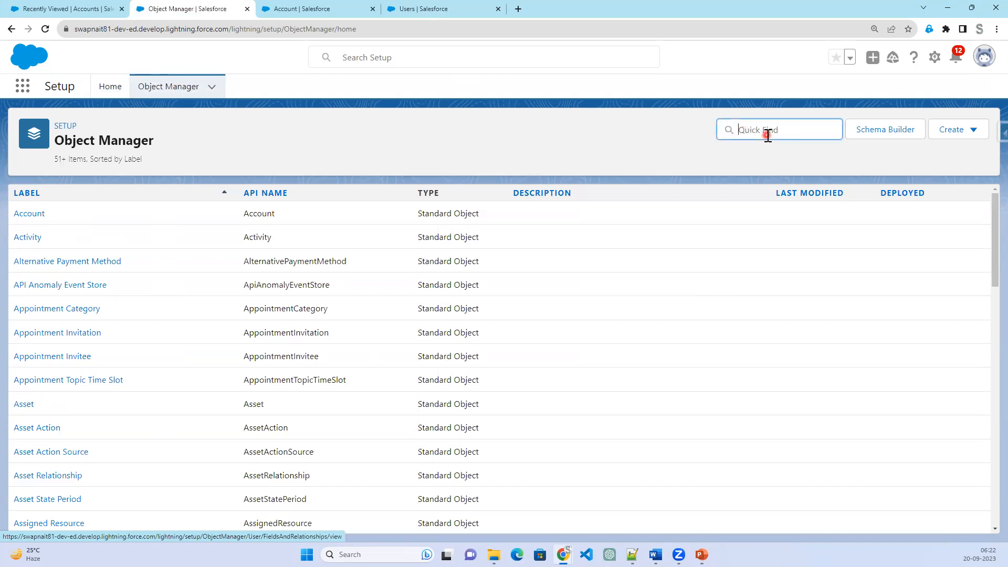
type("user")
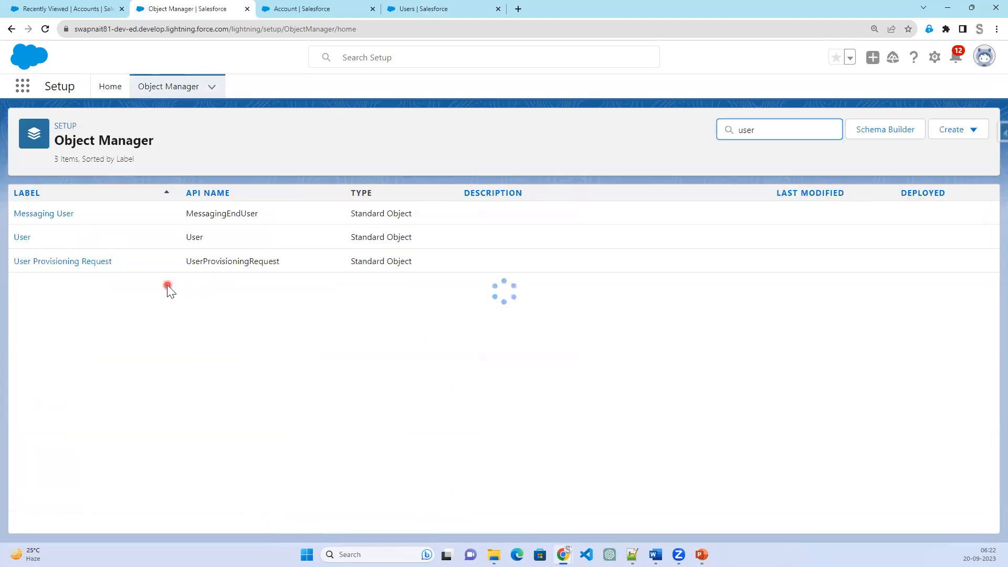
left_click(17, 239)
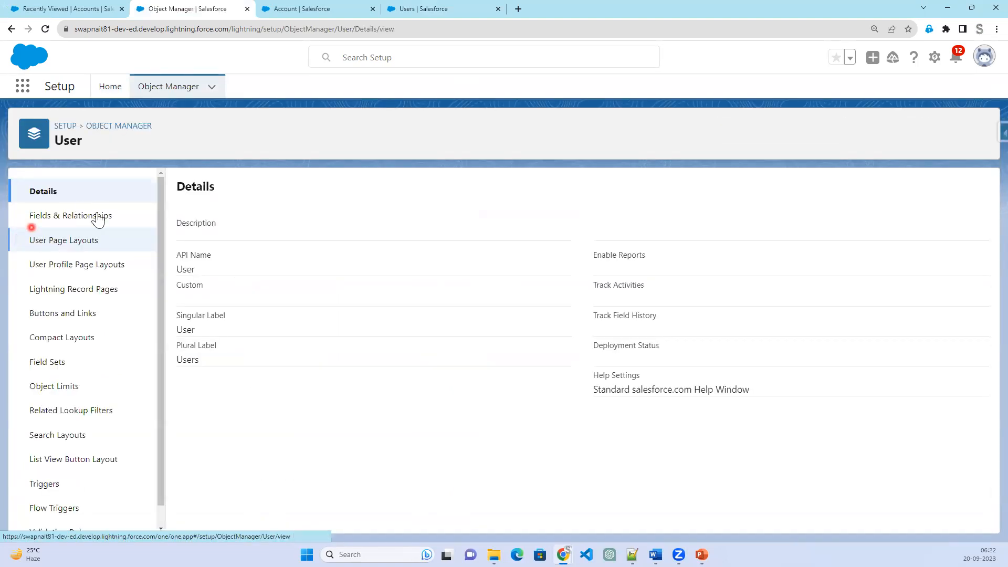
left_click(96, 215)
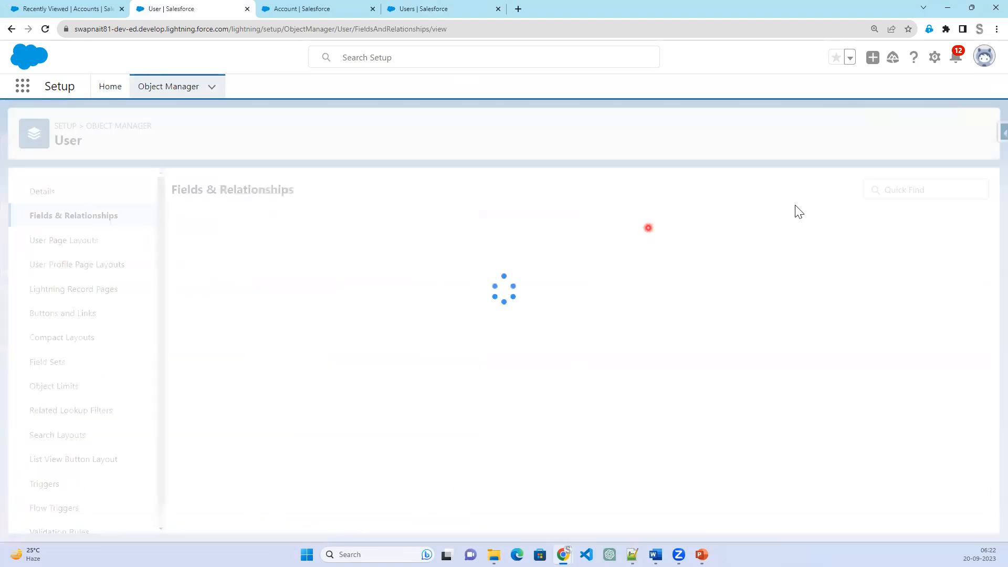
left_click(798, 191)
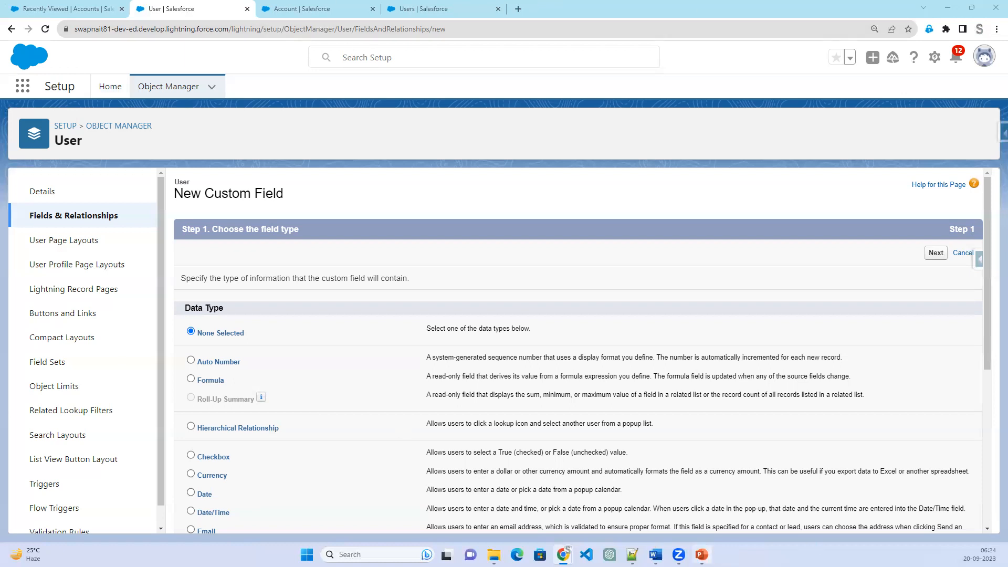
Switch to the PowerPoint slide show and display the Hierarchical Relationship Homework slide.
left_click(702, 555)
left_click(593, 395)
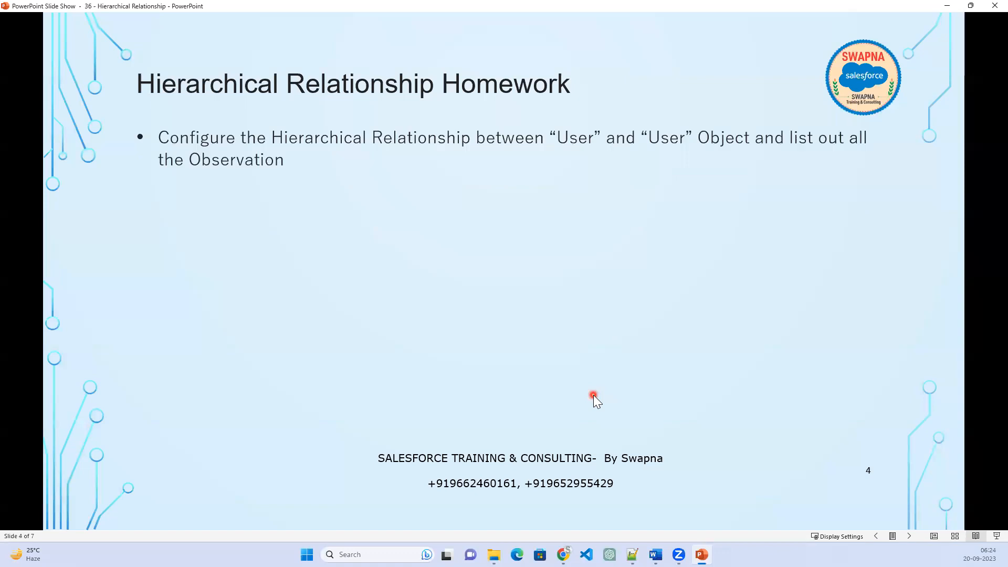